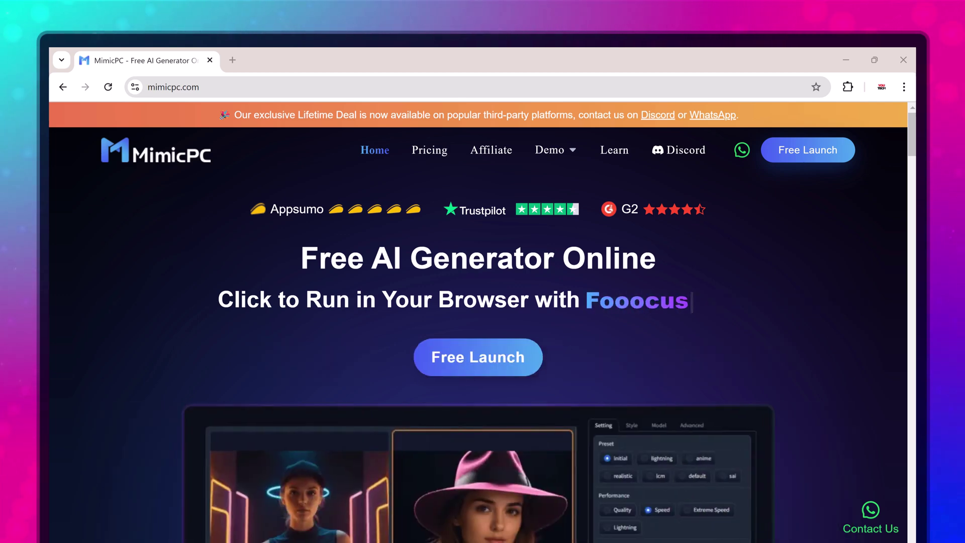
- Examine the MimicPC home page's introduction, platform feature cards and three-step getting-started guide
scroll(878, 322, down, 3)
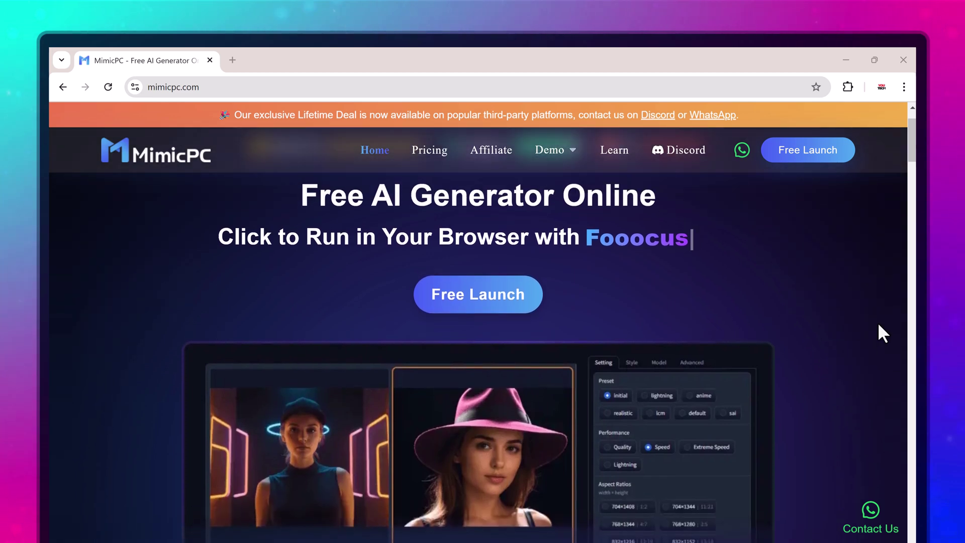
scroll(878, 325, down, 2)
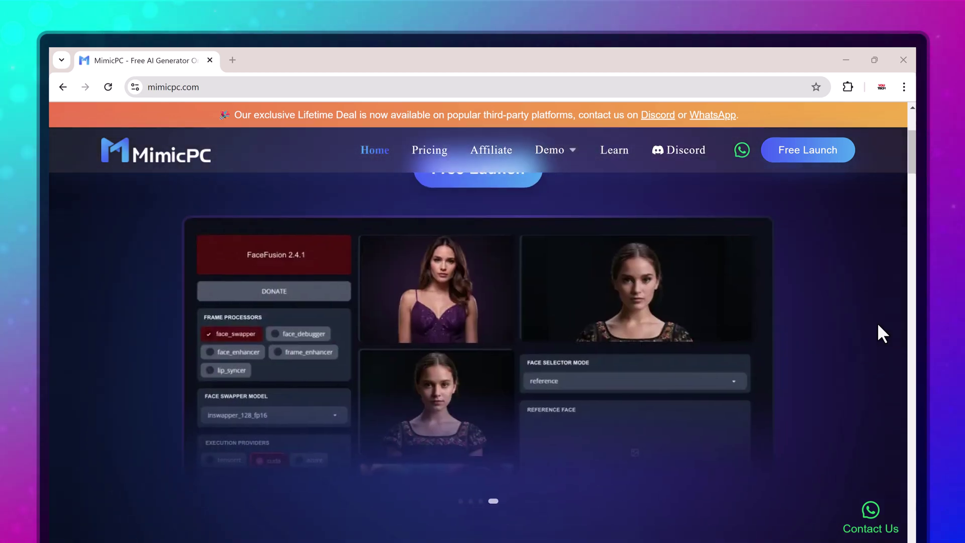
scroll(878, 325, down, 2)
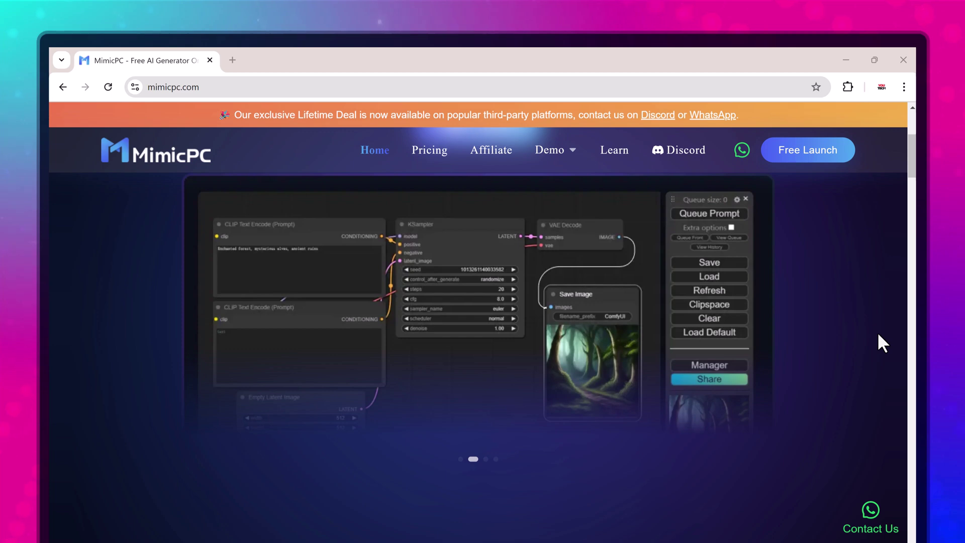
scroll(879, 335, down, 5)
scroll(879, 334, down, 4)
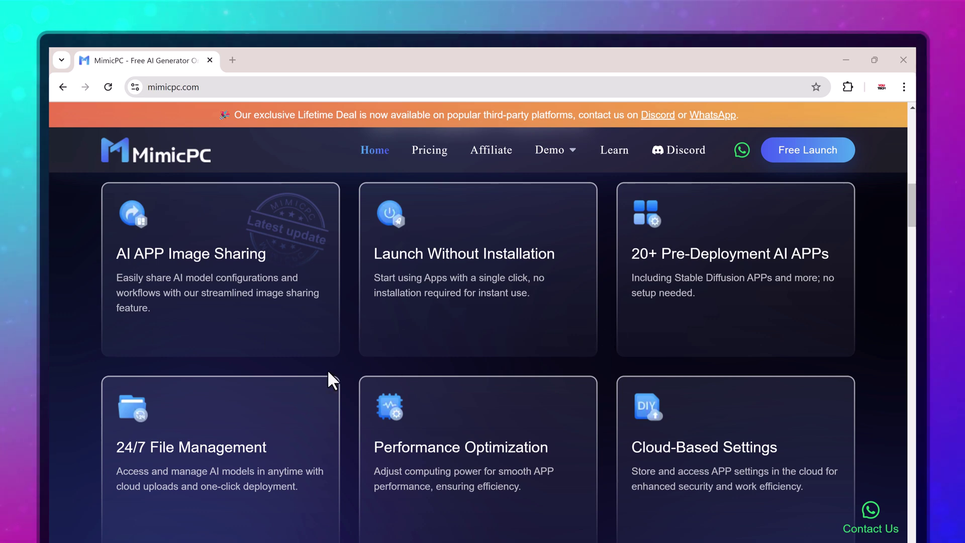
scroll(705, 384, down, 9)
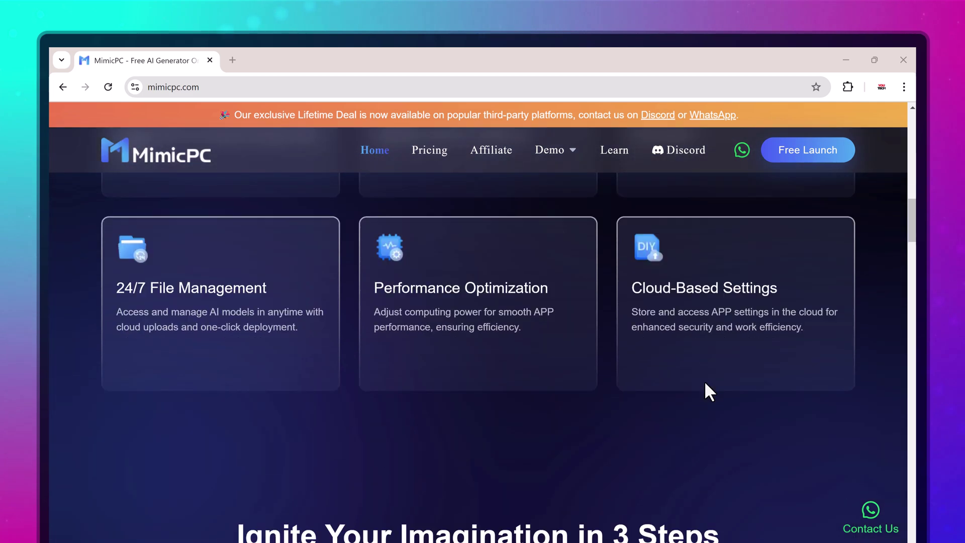
scroll(705, 383, down, 2)
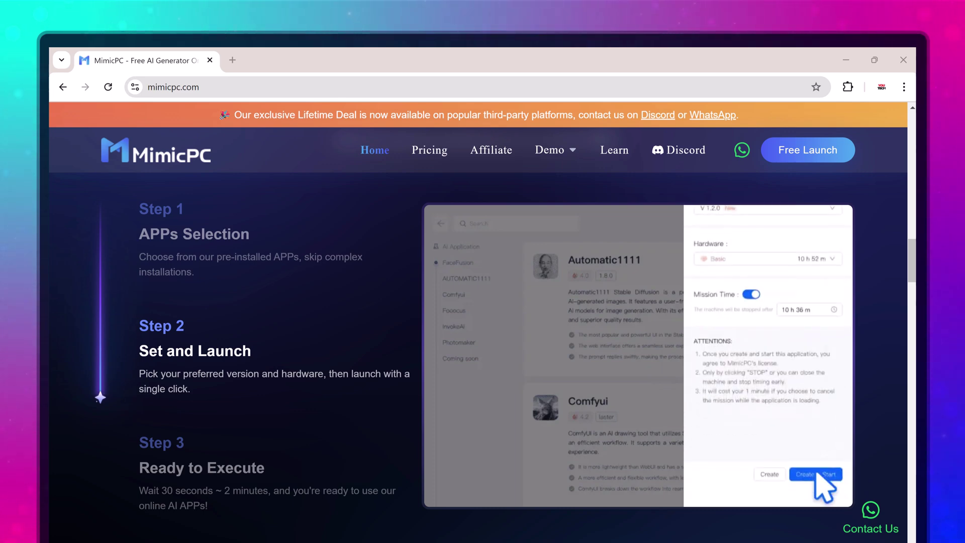
scroll(909, 409, down, 1)
- Examine the home page's top AI apps and the user ideas showcase
scroll(909, 407, down, 8)
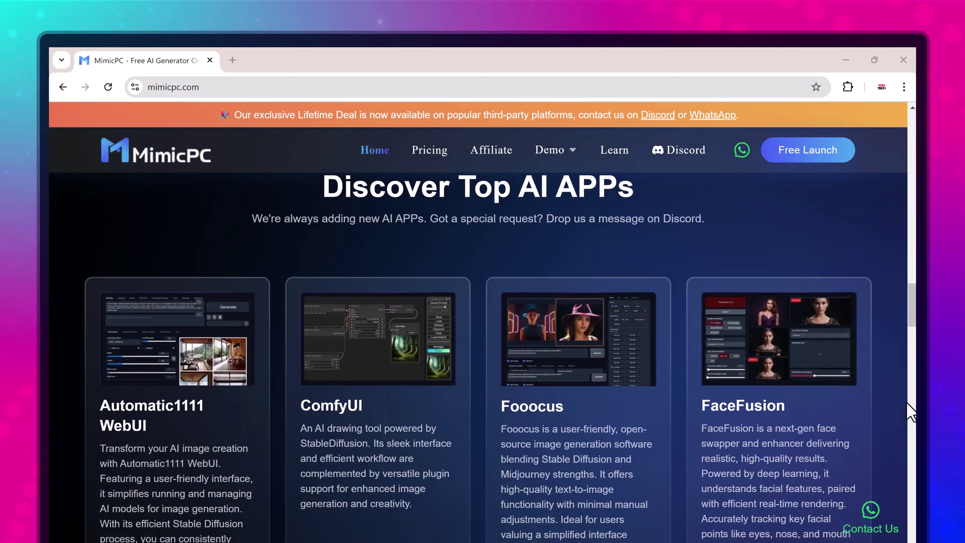
scroll(911, 412, down, 1)
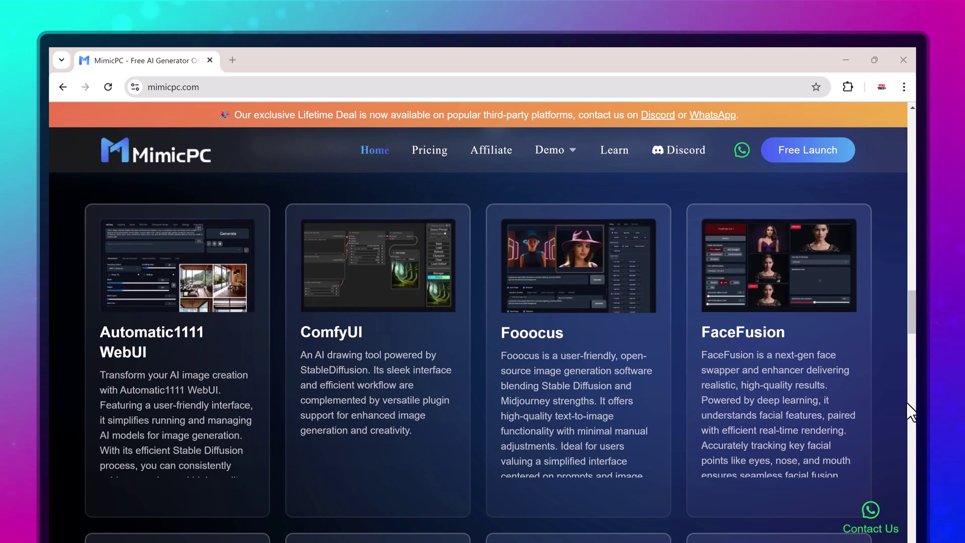
mouse_move(180, 471)
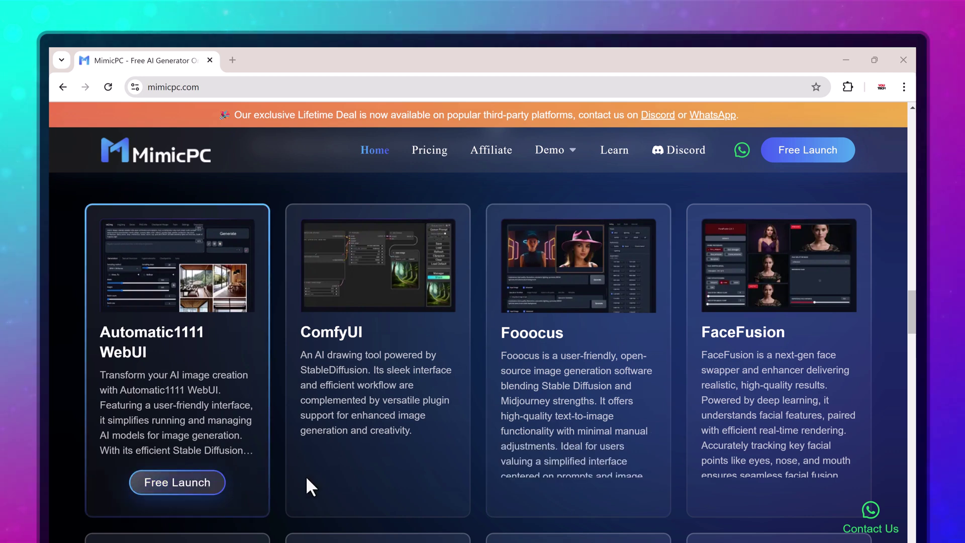
mouse_move(864, 457)
scroll(864, 457, down, 6)
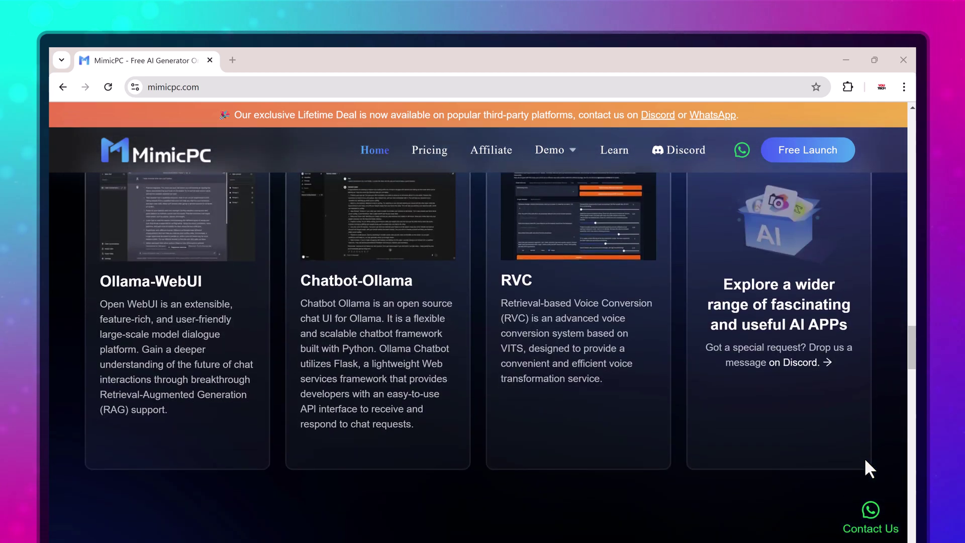
mouse_move(355, 467)
scroll(355, 467, up, 1)
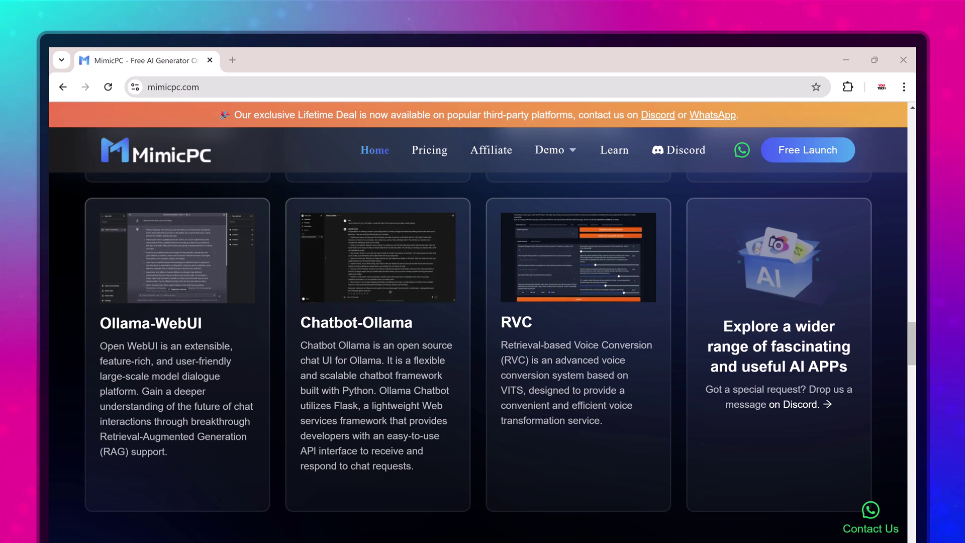
scroll(895, 466, down, 10)
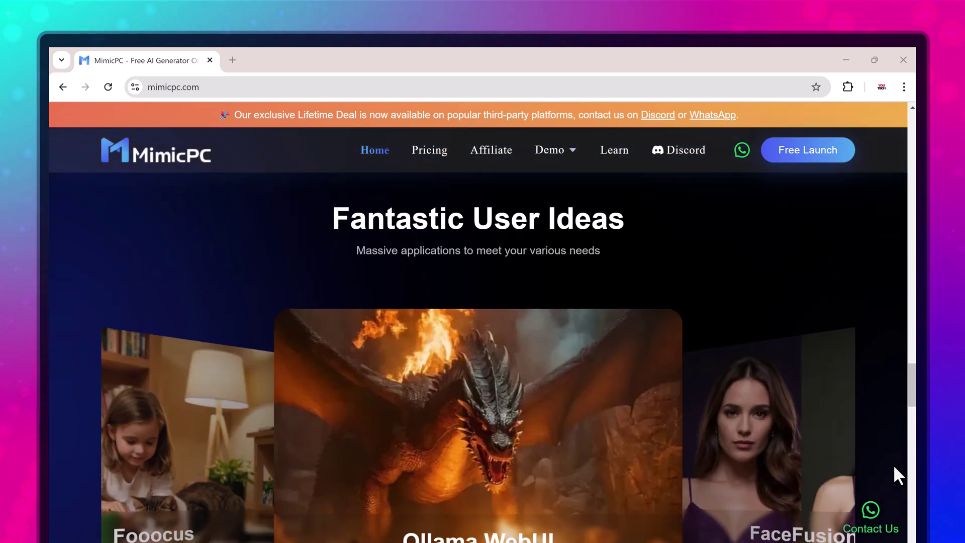
scroll(893, 464, down, 1)
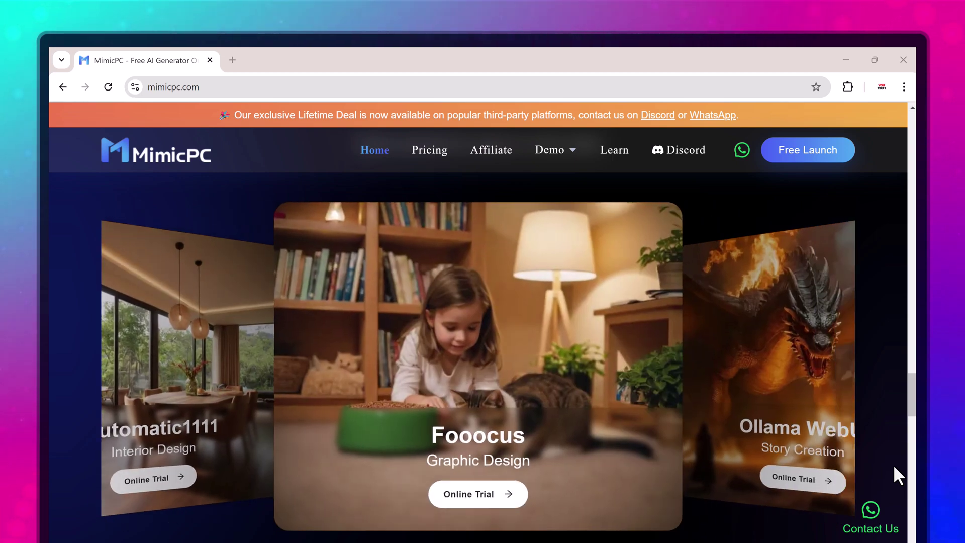
- Launch the platform for free from the home page and open the catalogue for adding a new app
scroll(538, 461, up, 20)
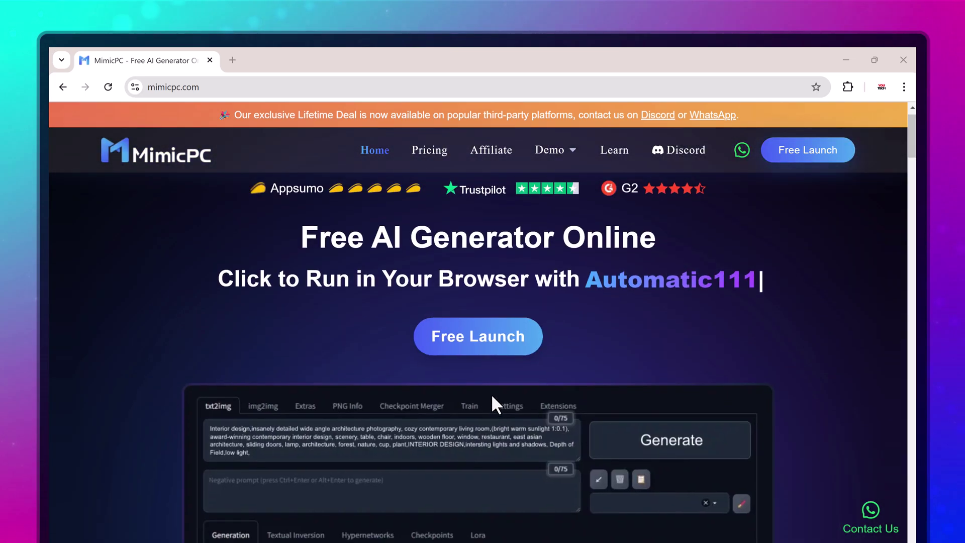
click(494, 355)
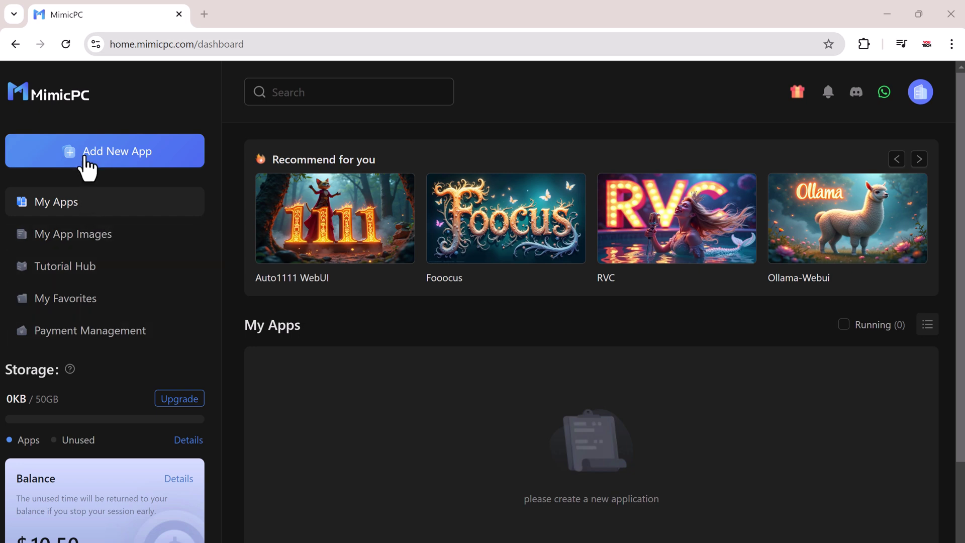
click(102, 154)
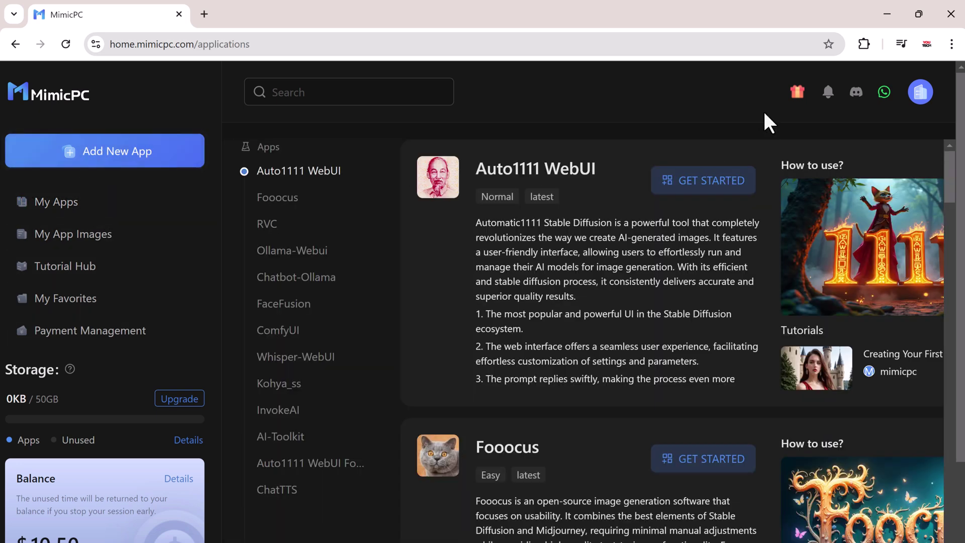
- Look through the app catalogue, go to ComfyUI and open its launch setup
scroll(939, 255, down, 1)
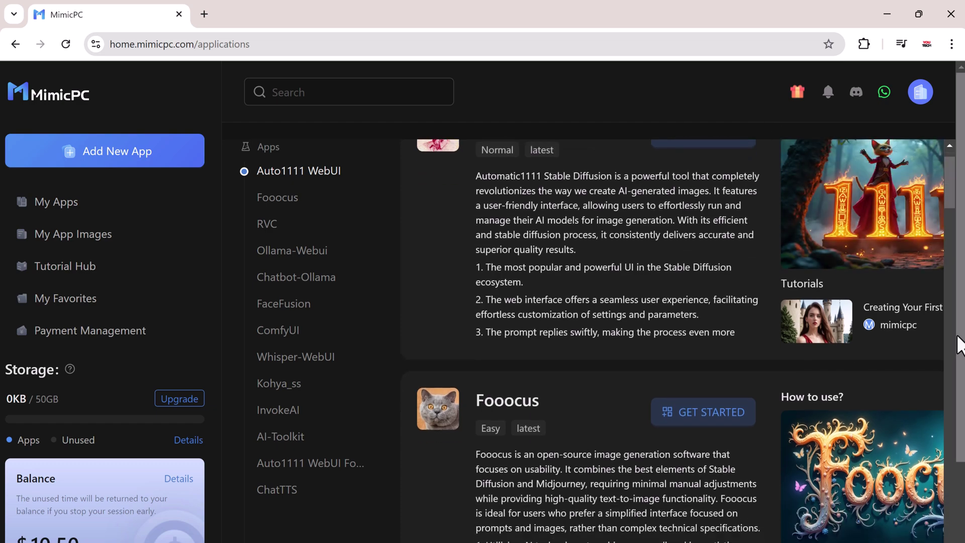
scroll(958, 344, down, 5)
scroll(906, 382, up, 6)
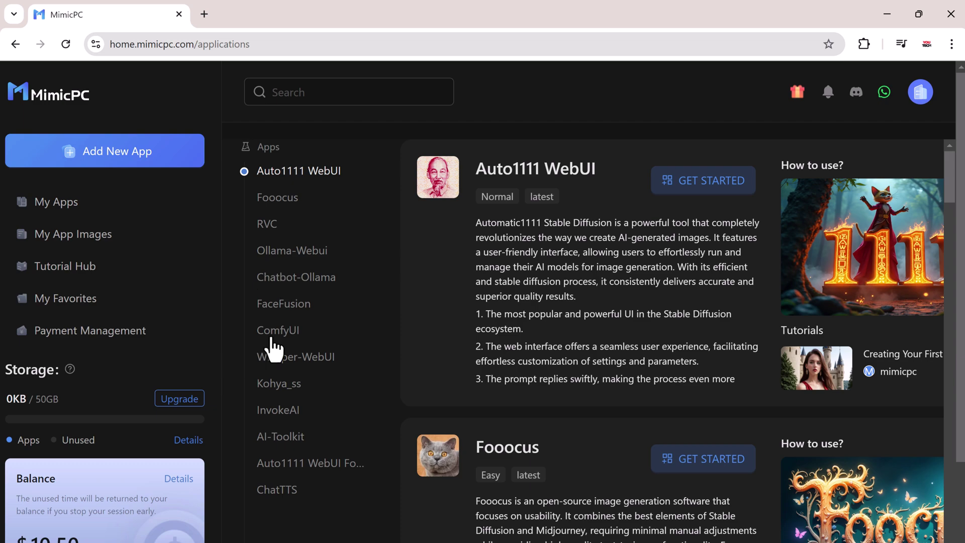
scroll(266, 348, down, 2)
click(273, 344)
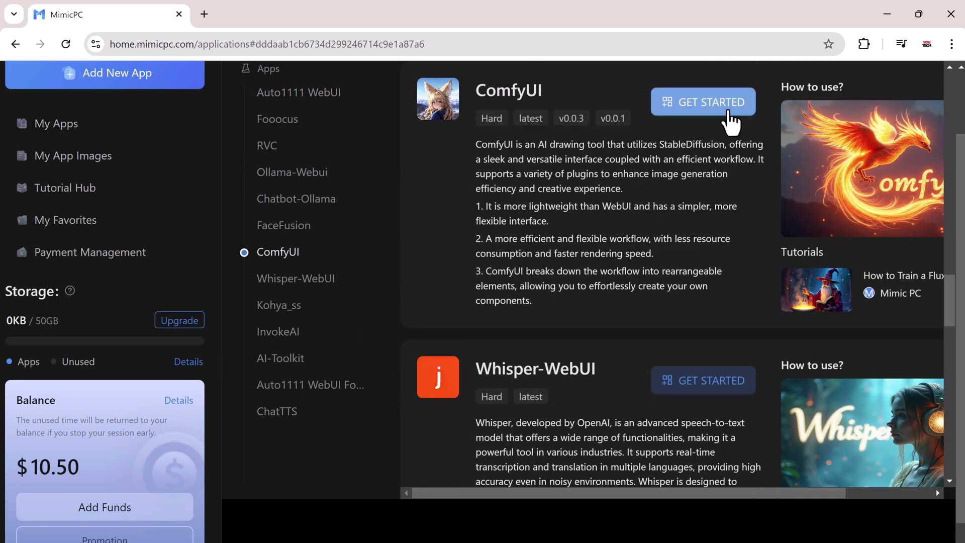
click(729, 121)
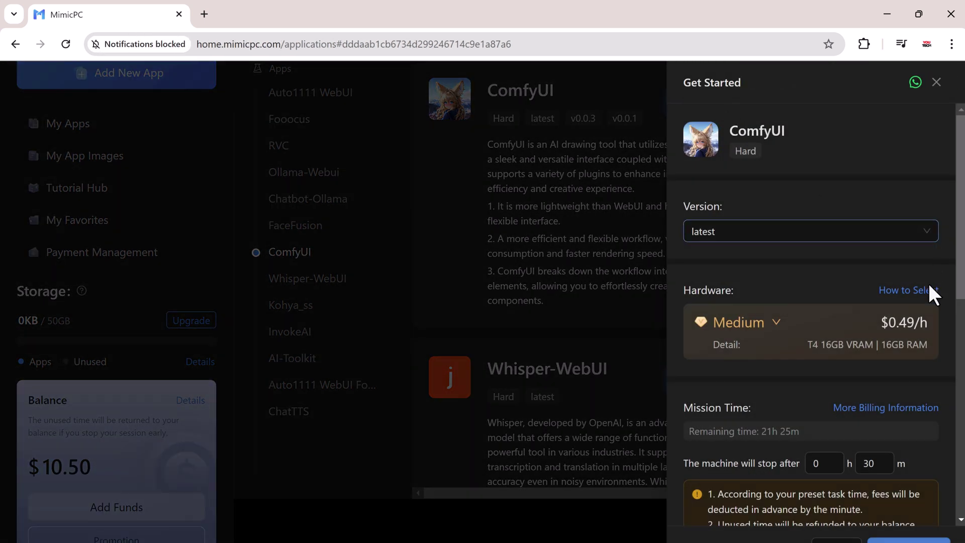
- Set ComfyUI's hardware to Large (A10G 24GB VRAM, 16GB RAM), start the app and dismiss the storage tips
click(777, 323)
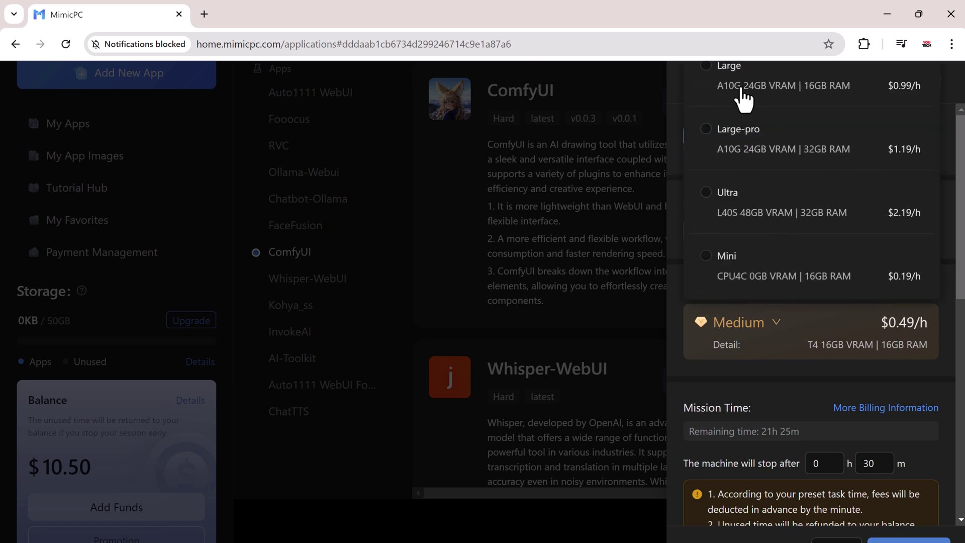
click(710, 68)
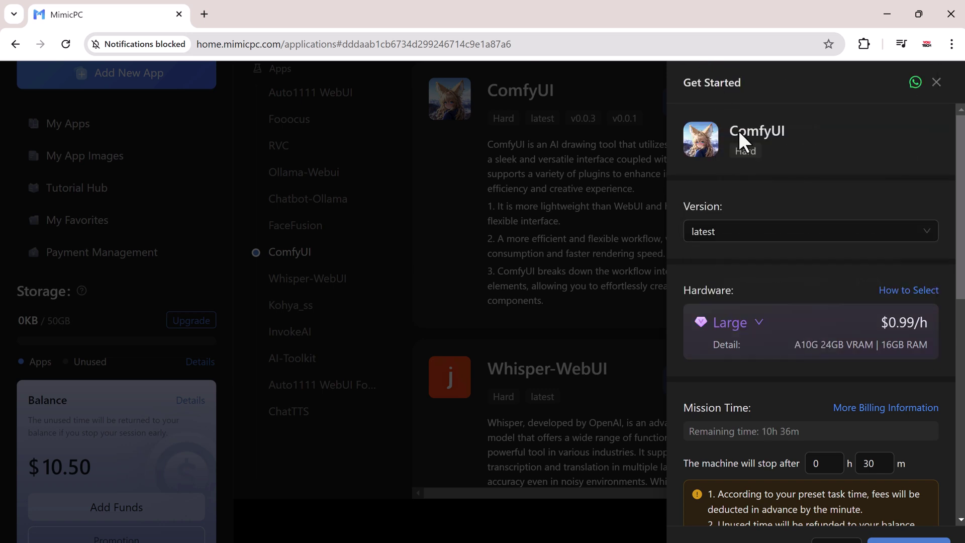
scroll(815, 375, down, 4)
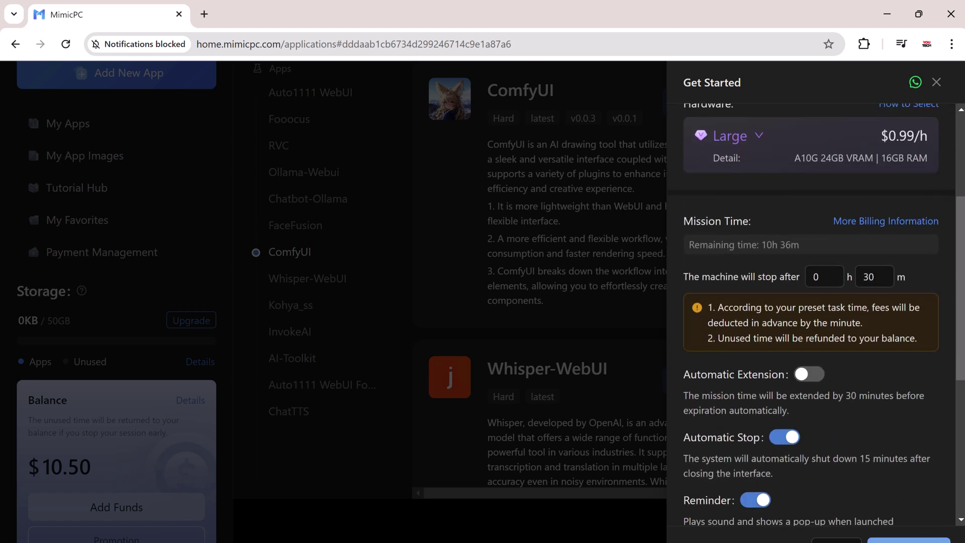
click(920, 537)
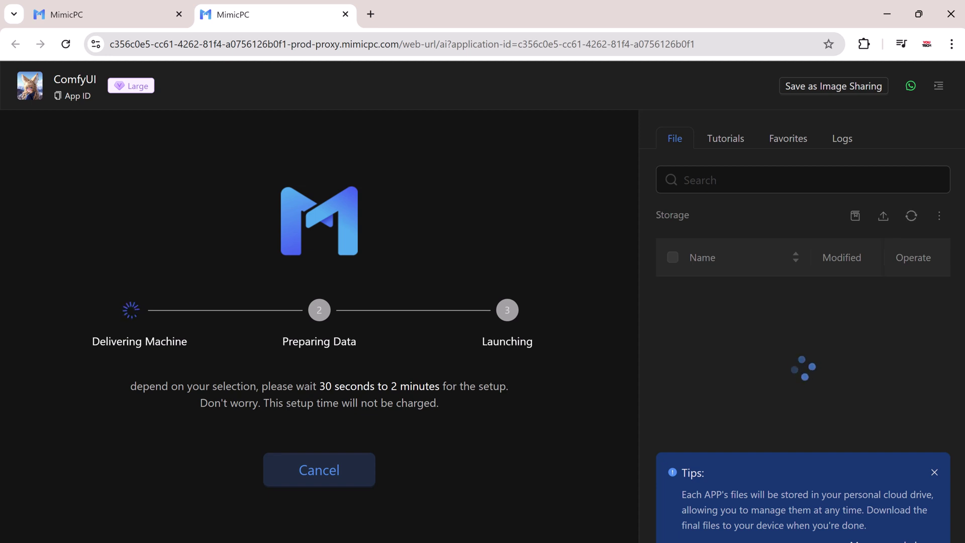
click(934, 472)
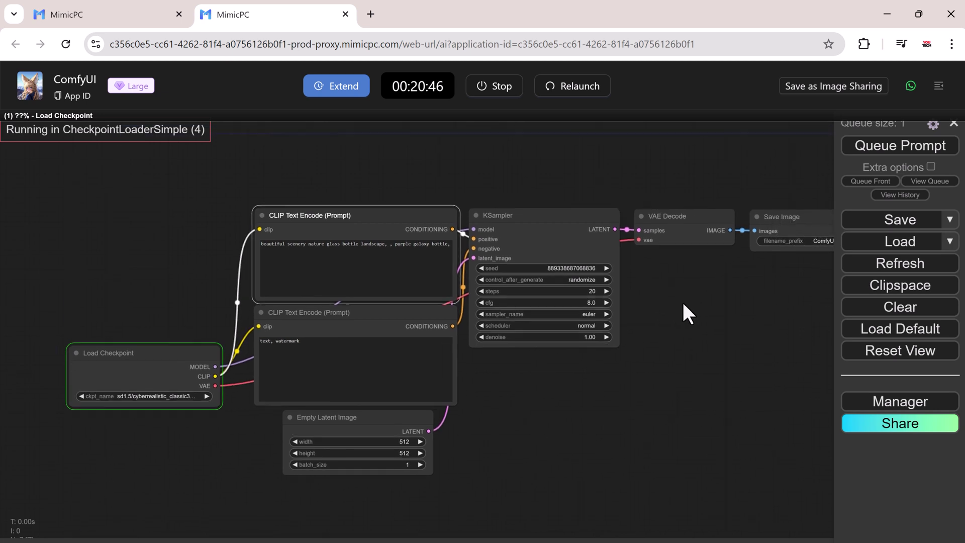
- Examine the Save Image node at the end of the default ComfyUI workflow
click(789, 210)
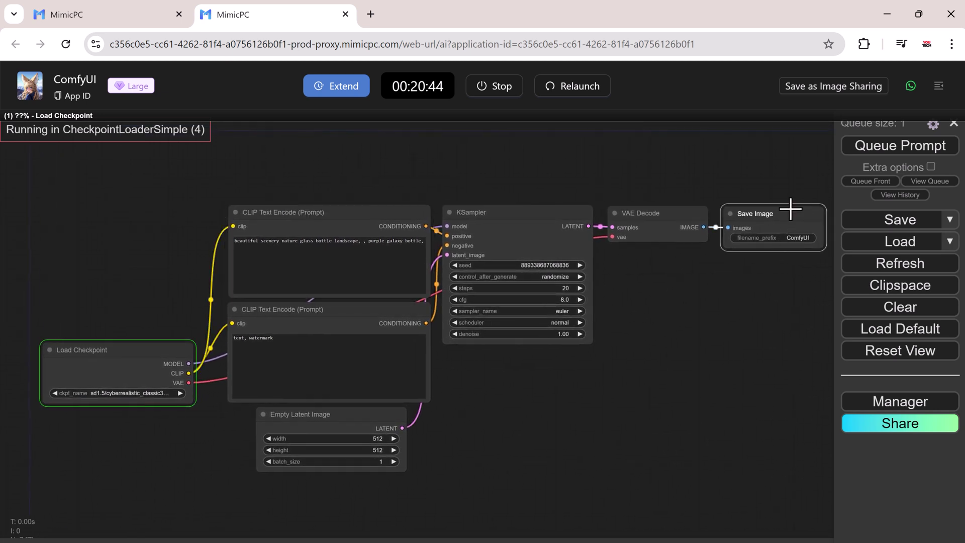
click(763, 251)
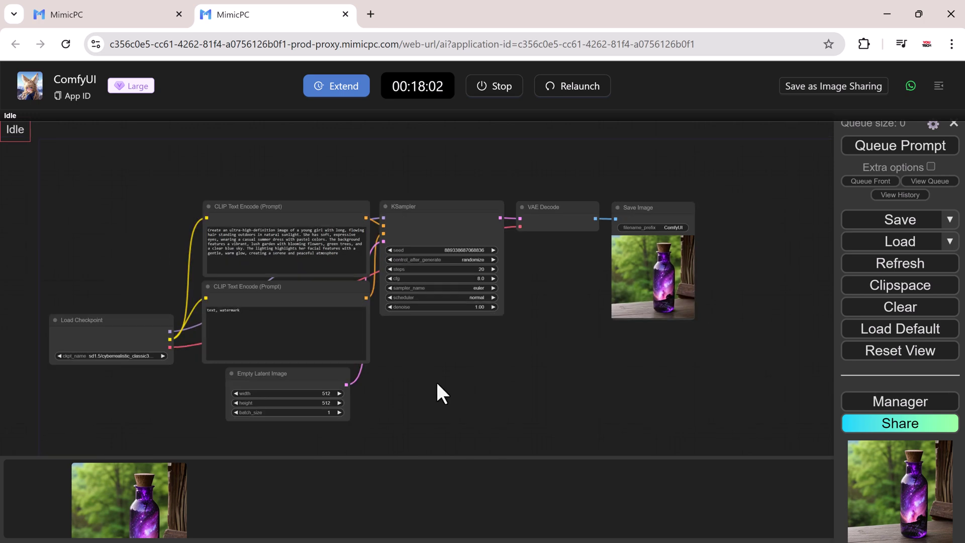
- Set the Empty Latent Image node's width to 1080 and height to 720
scroll(291, 424, up, 3)
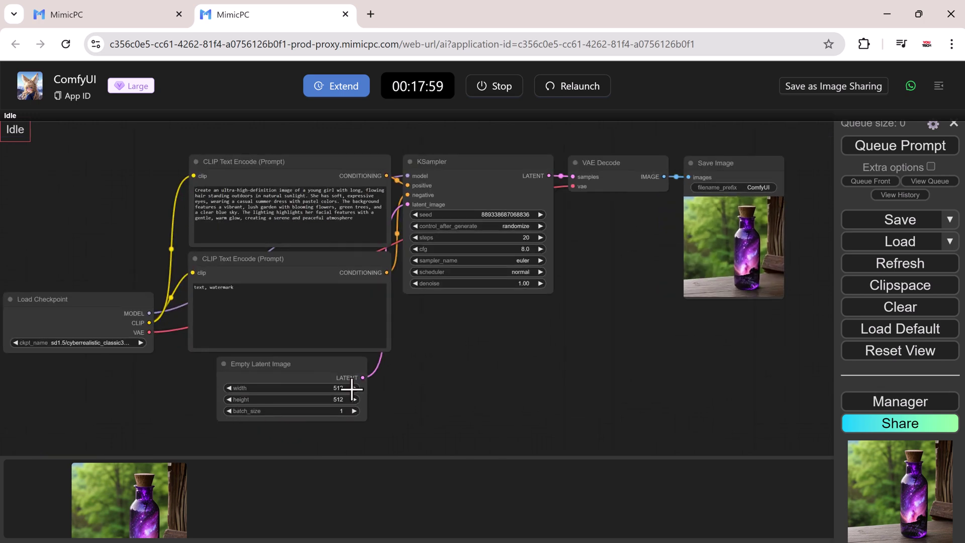
click(355, 388)
click(337, 388)
text(1080)
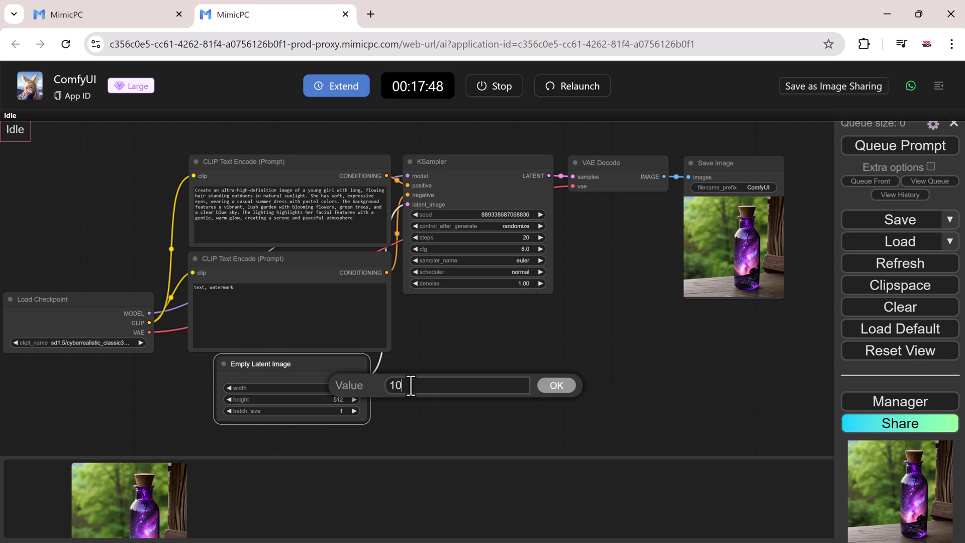
click(568, 385)
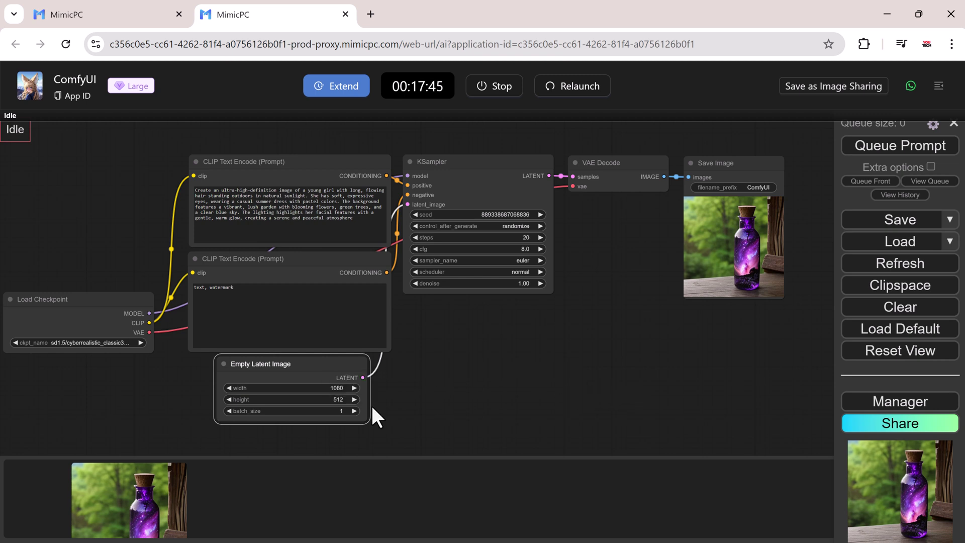
click(334, 398)
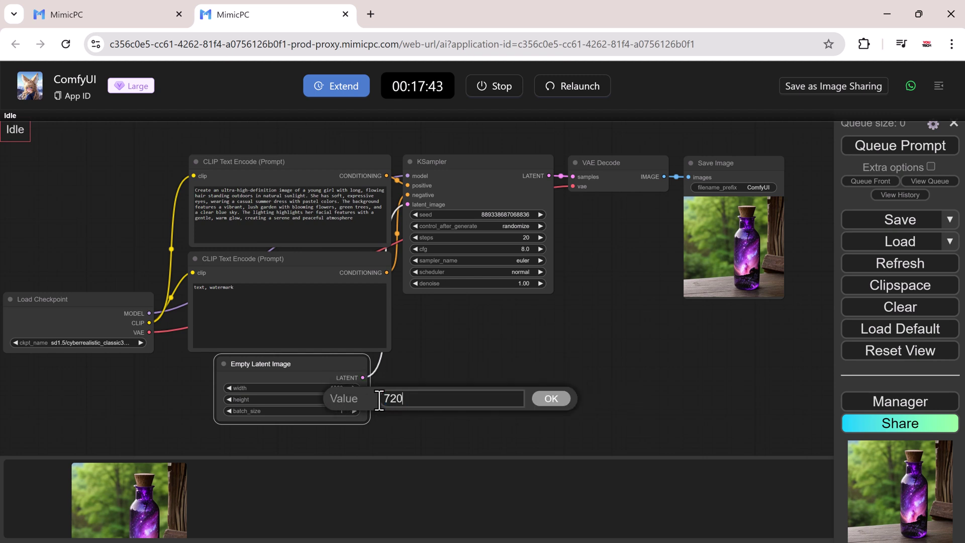
click(552, 400)
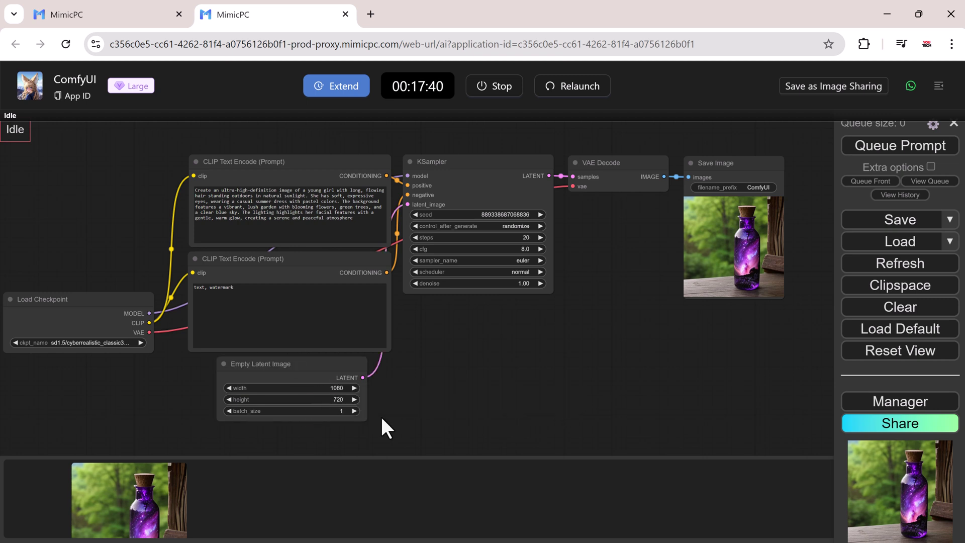
- Queue the prompt to generate the image and inspect it up close in the Save Image node
click(913, 146)
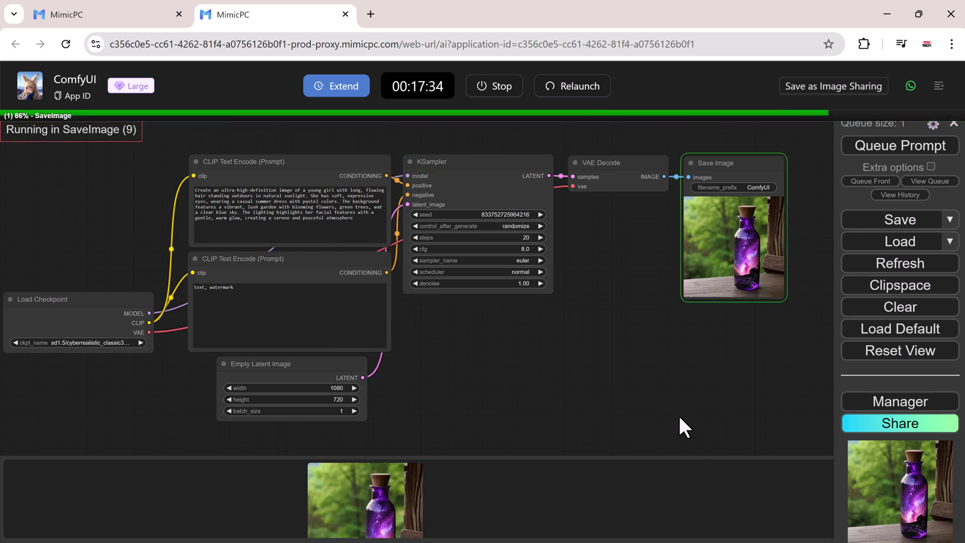
click(743, 210)
scroll(743, 265, up, 10)
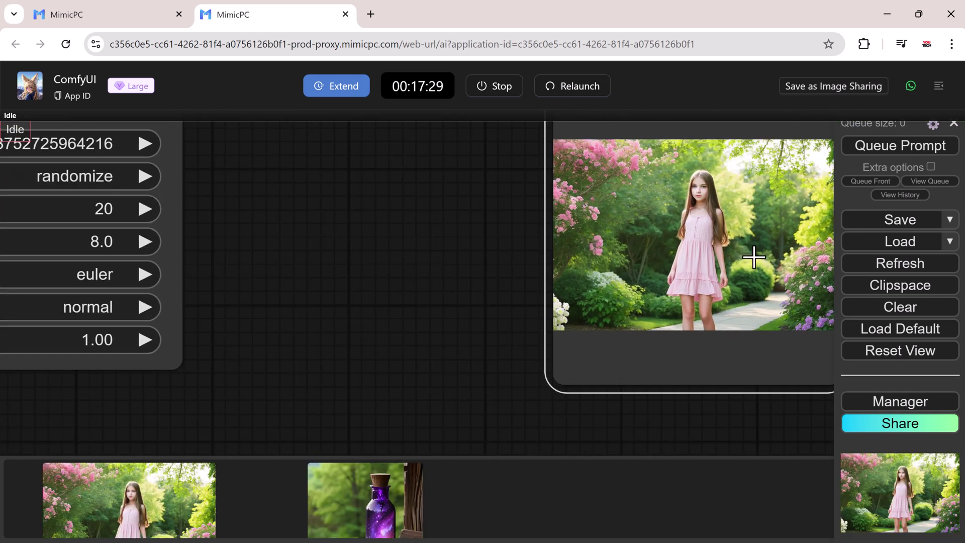
drag(720, 271, 622, 318)
scroll(617, 300, up, 4)
scroll(617, 301, down, 2)
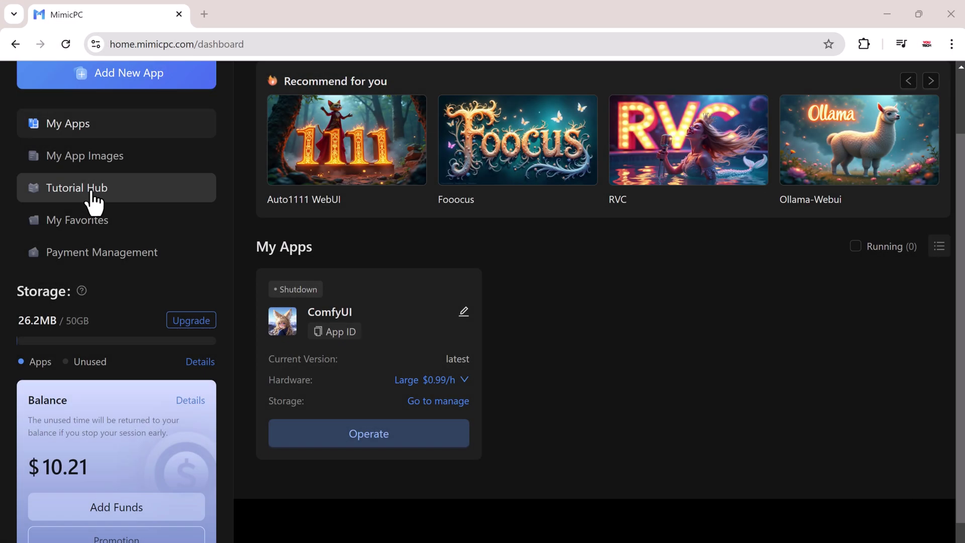
- Open the tutorial "Image of ComfyUI's Flux Image-to-Image Composite Workflow" from the Tutorial Hub
click(81, 191)
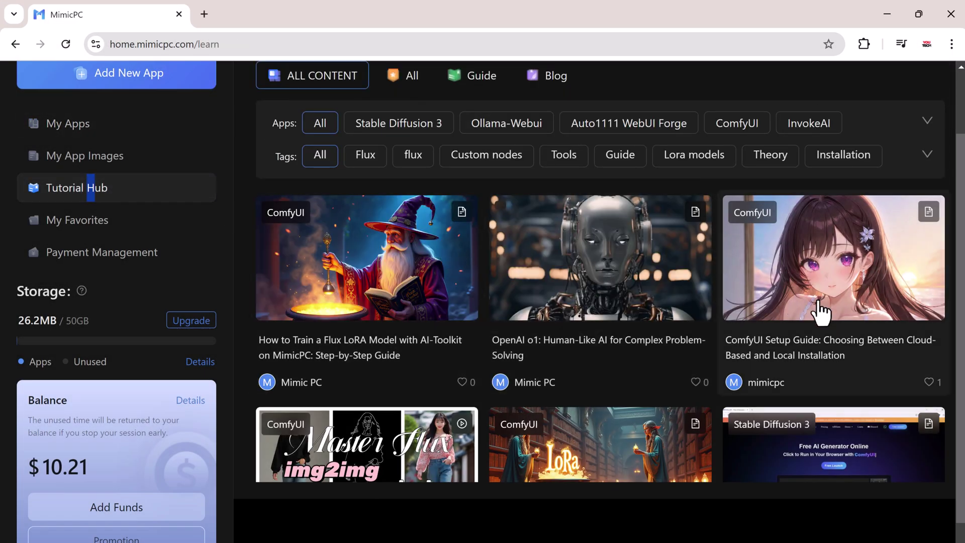
scroll(737, 308, down, 5)
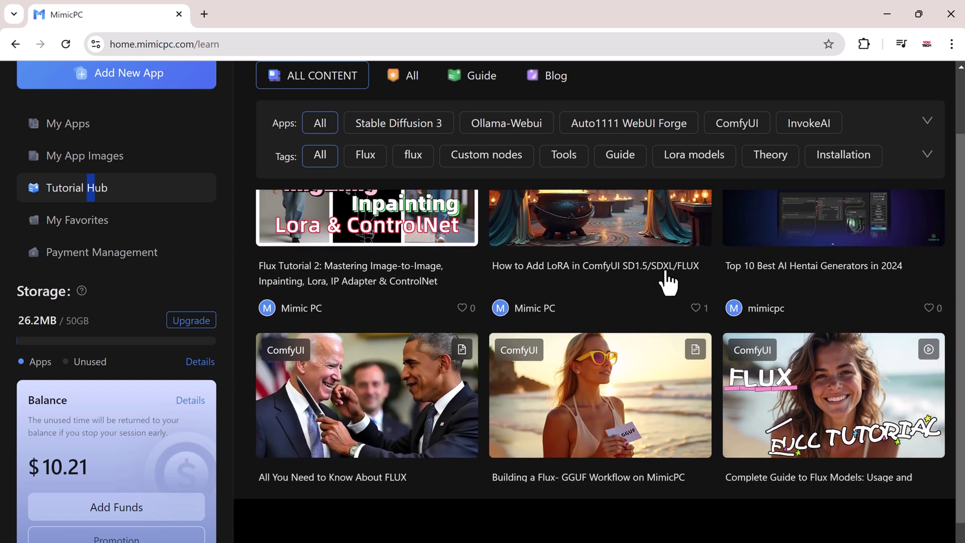
scroll(668, 283, down, 5)
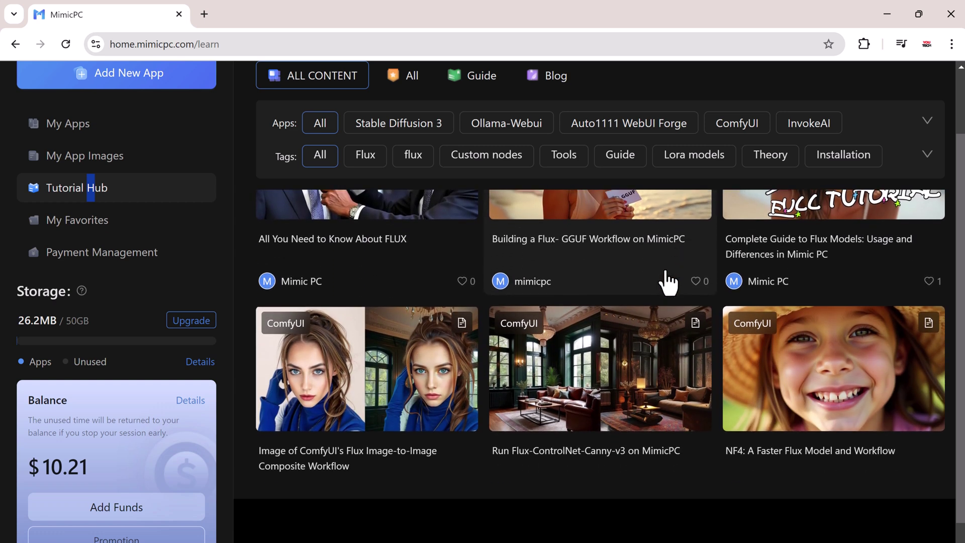
scroll(667, 280, down, 1)
scroll(452, 342, up, 1)
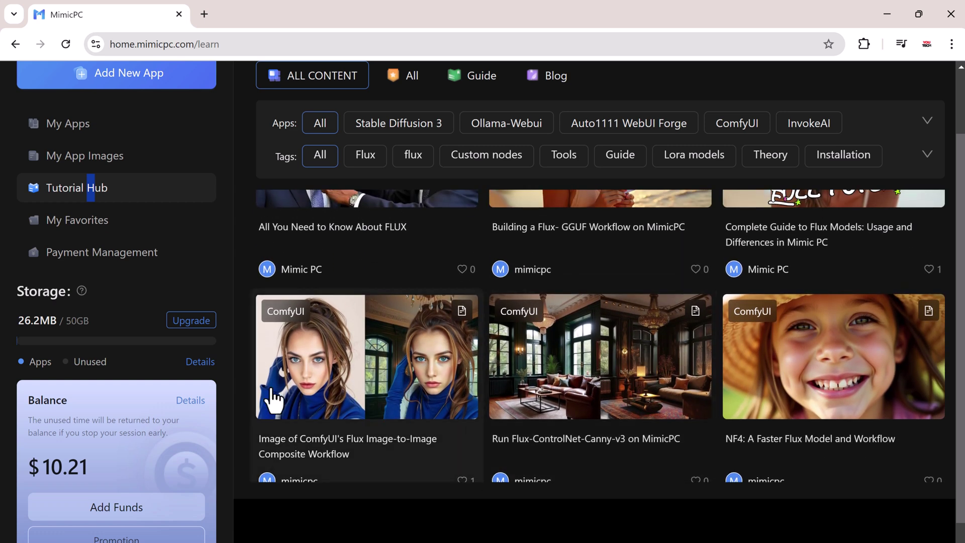
click(438, 346)
- Read through the Flux composite tutorial and open its ready-to-run workflow through the "Run This Workflow Now" link
scroll(540, 276, down, 4)
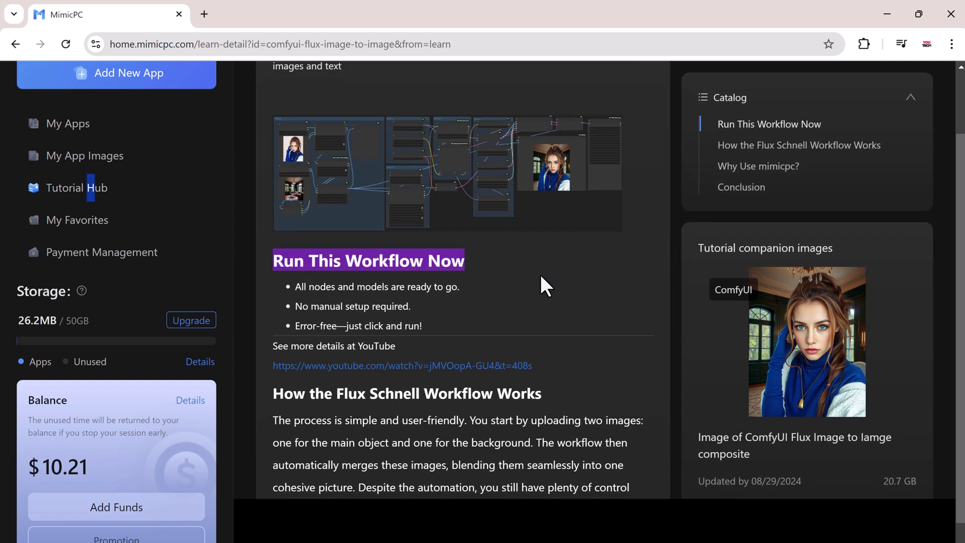
scroll(544, 297, down, 4)
scroll(545, 300, down, 6)
scroll(545, 300, up, 3)
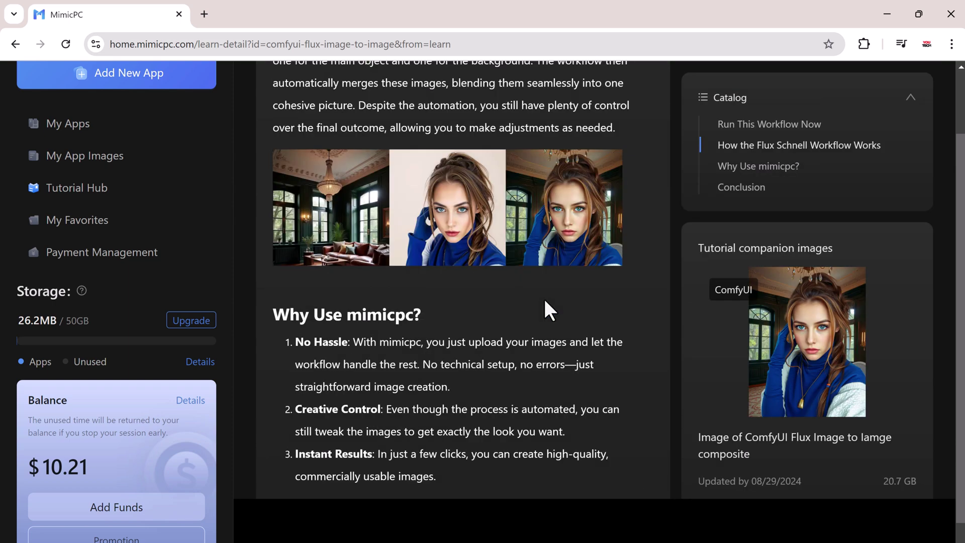
scroll(544, 297, up, 5)
click(455, 206)
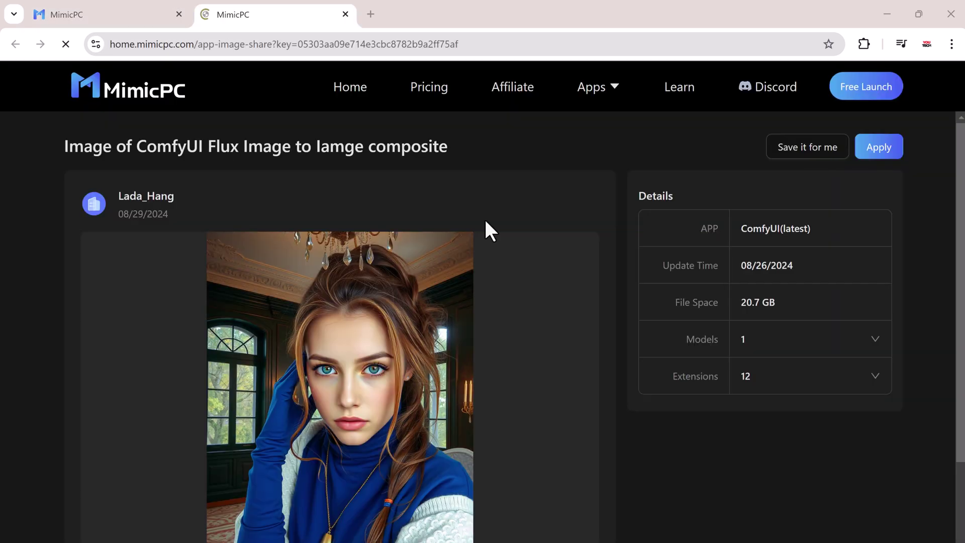
- Apply the shared Flux image composite workflow, close the surplus MimicPC browser page and hide ComfyUI's file storage list
click(879, 146)
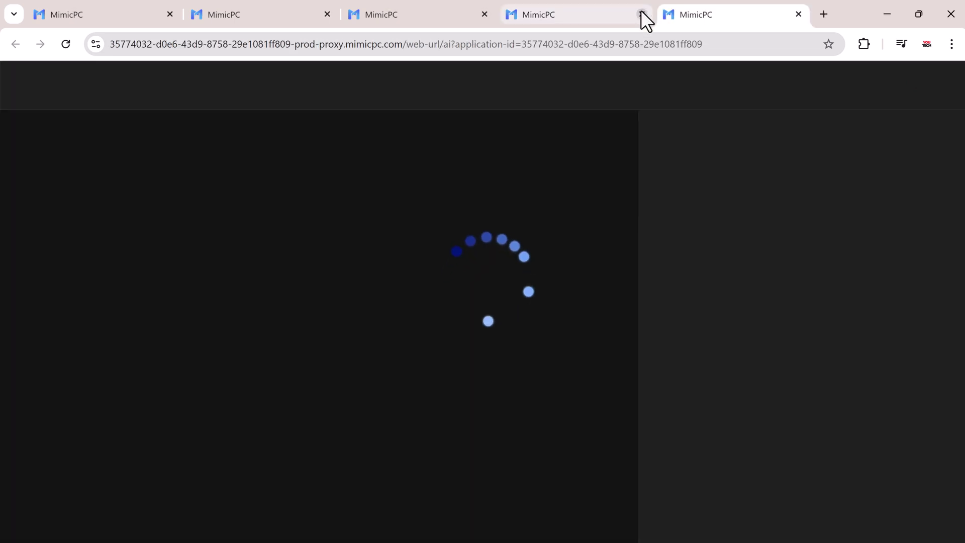
click(641, 15)
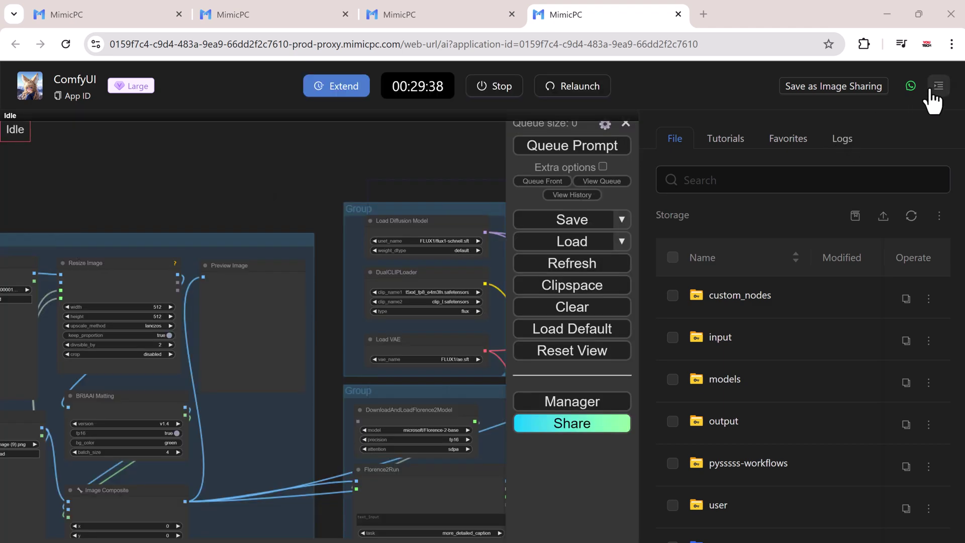
click(932, 91)
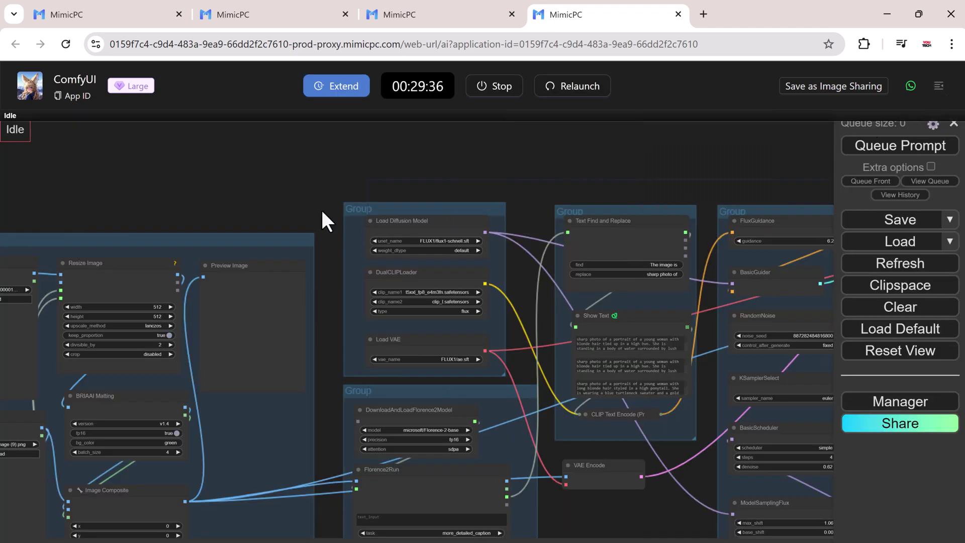
- Load the woman's portrait into the first Load Image node and the street photo with the tram into the second
drag(223, 224, 397, 183)
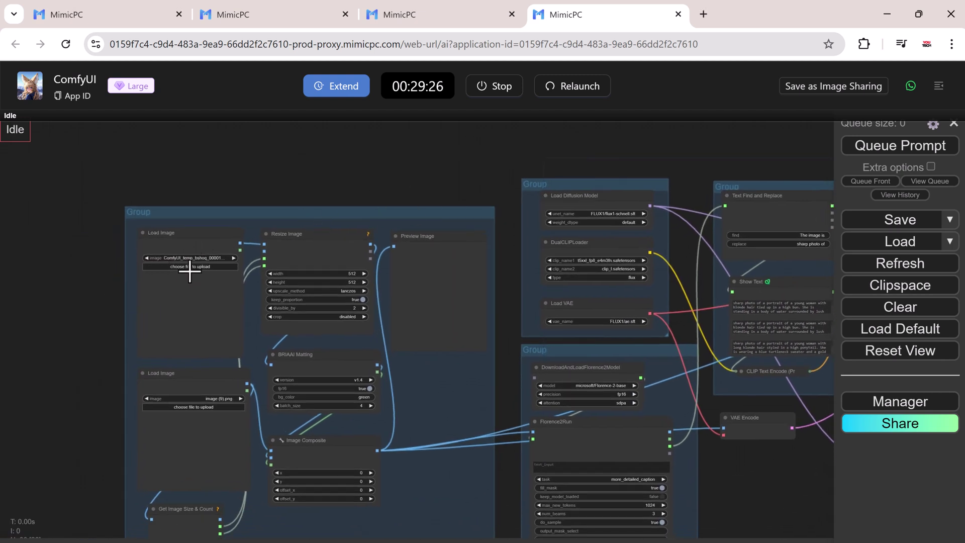
drag(190, 265, 190, 266)
drag(184, 135, 211, 404)
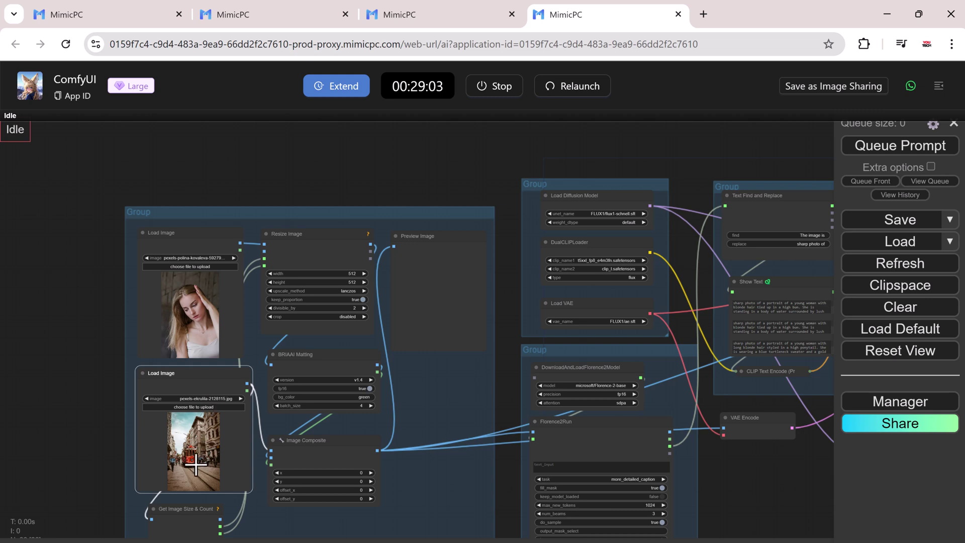
- Examine the workflow's preview, model and text nodes, and queue the prompt to composite the portrait onto the street photo
scroll(599, 487, up, 3)
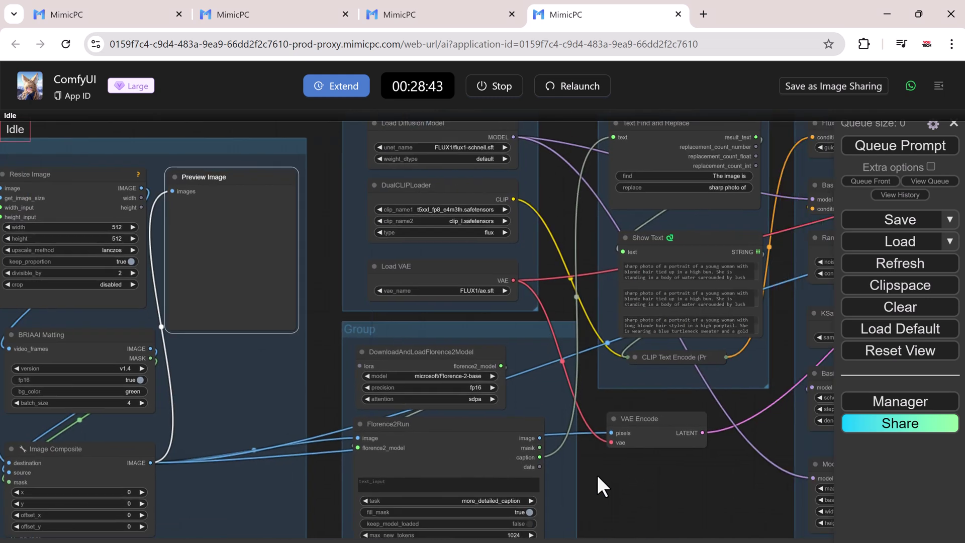
scroll(649, 256, up, 2)
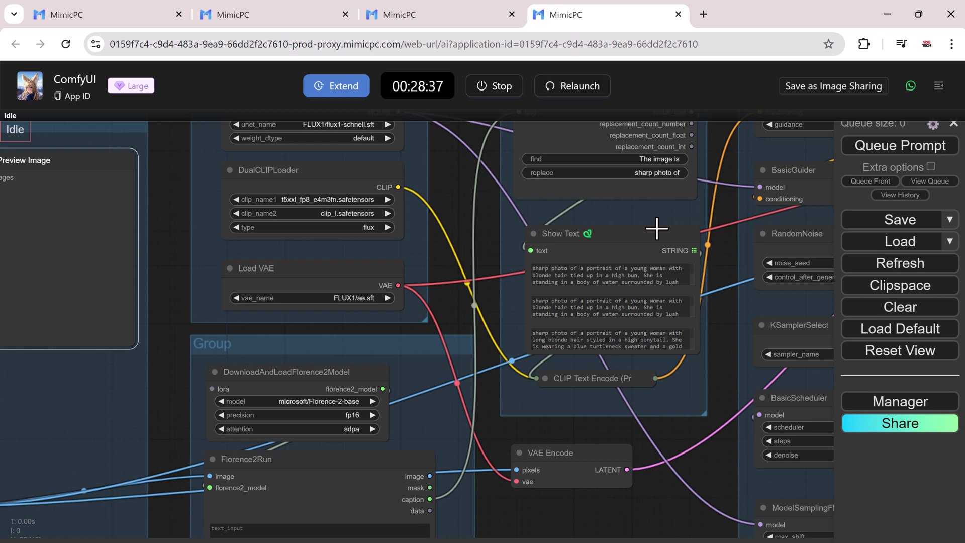
scroll(690, 475, right, 4)
scroll(689, 475, up, 2)
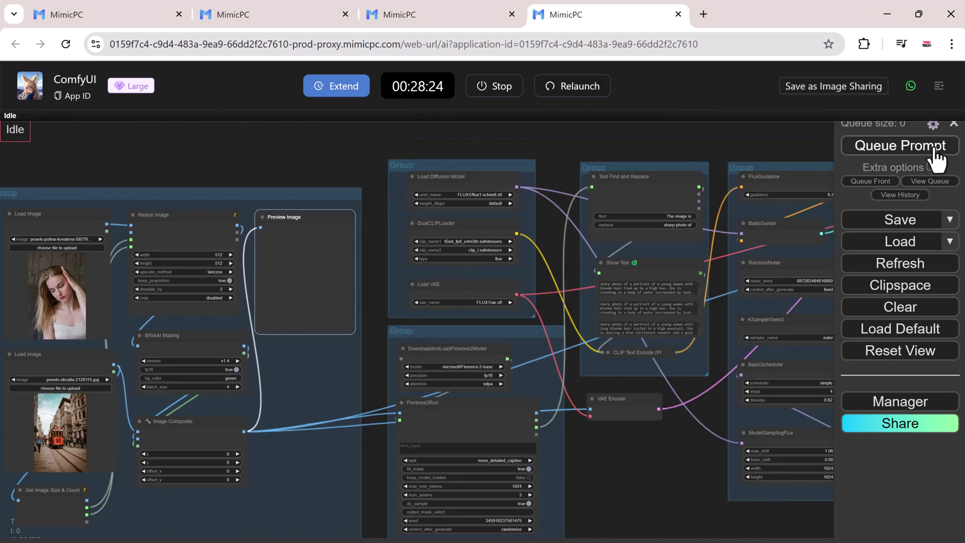
click(933, 150)
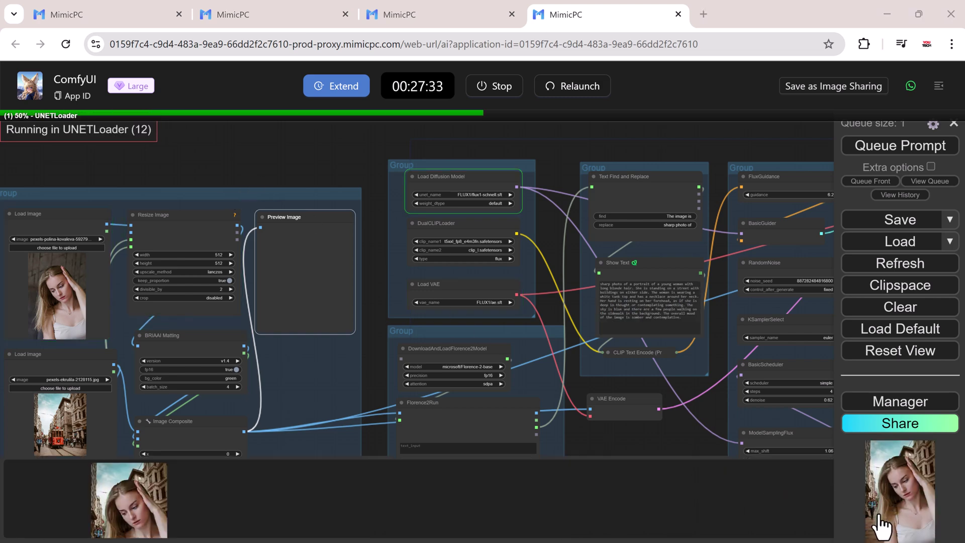
- Inspect the composite of the woman and the street up close in the Preview Image node
scroll(255, 422, up, 2)
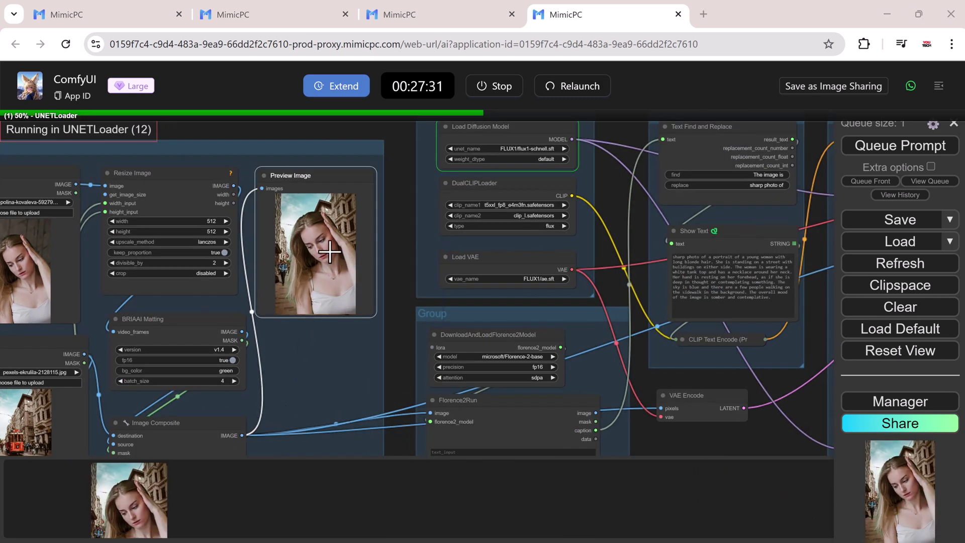
scroll(329, 252, up, 2)
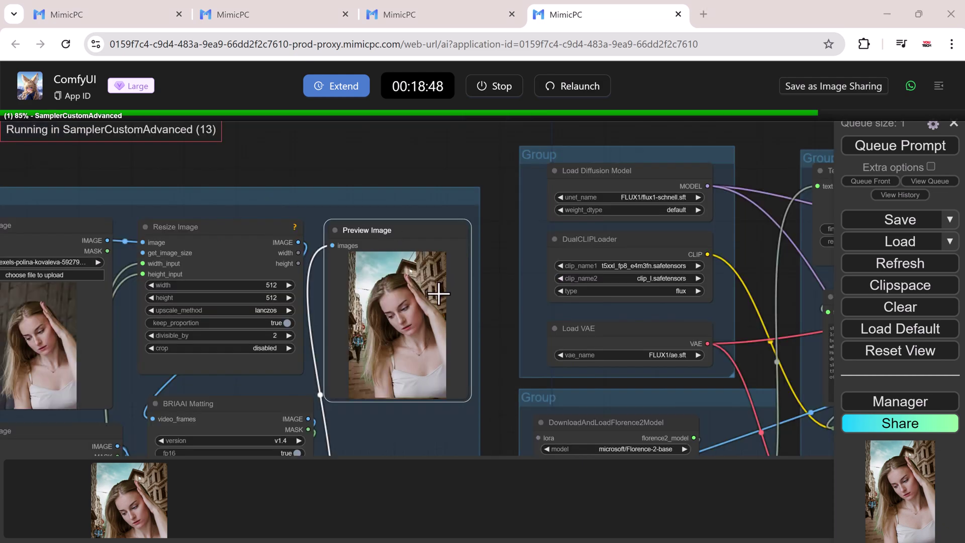
scroll(438, 294, up, 7)
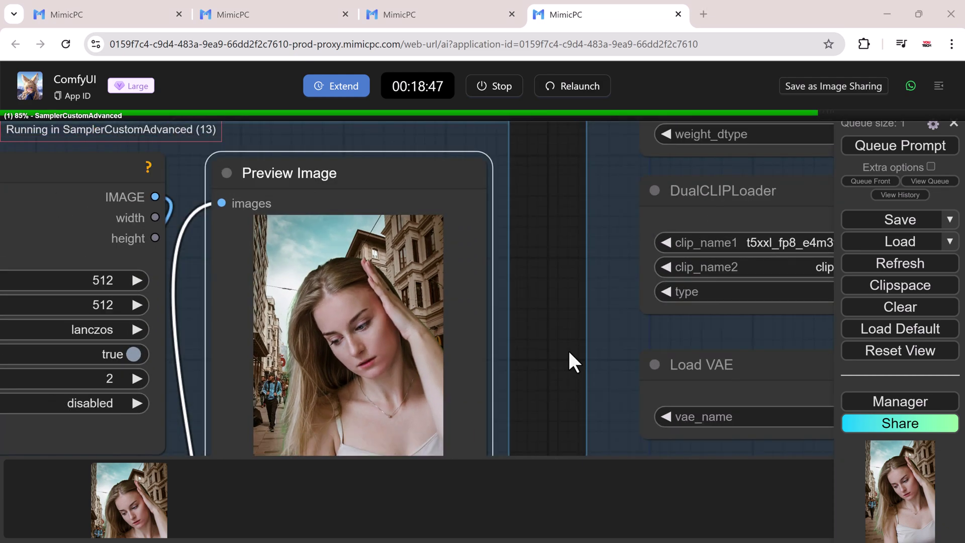
- Go to the output nodes at the end of the workflow and inspect the final composite image up close
drag(571, 288, 593, 249)
scroll(718, 176, down, 2)
drag(467, 168, 340, 224)
click(649, 222)
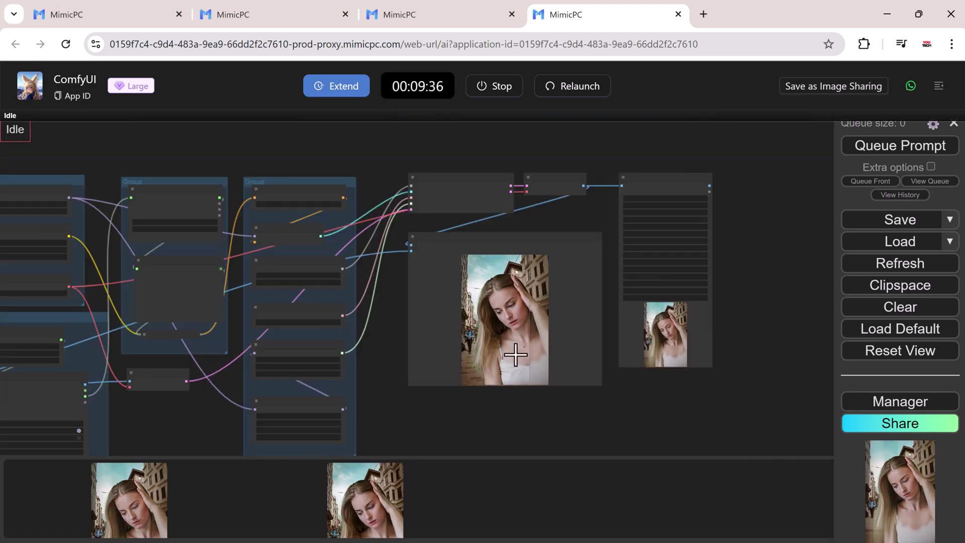
scroll(515, 354, up, 6)
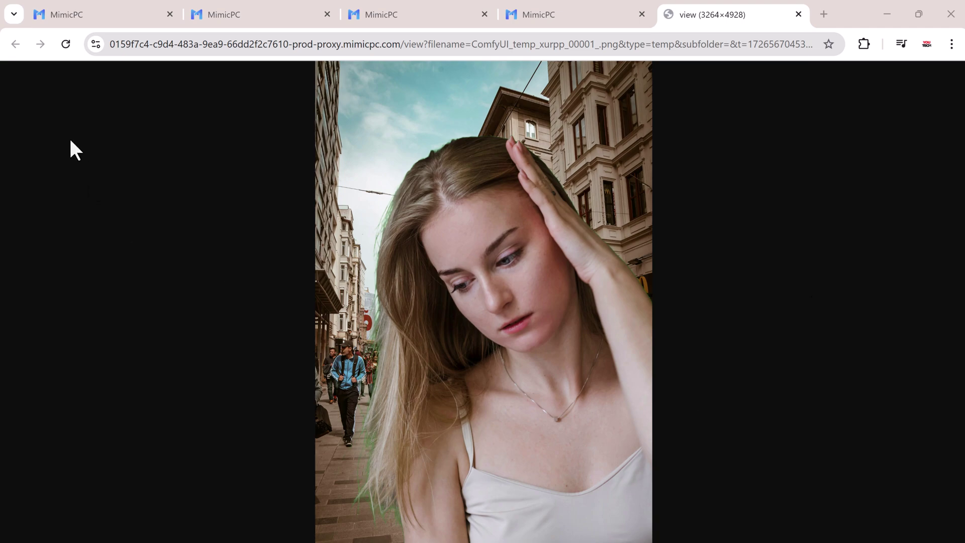
- Close the full-size image views and examine the description in the Show Text node
key(ctrl+w)
click(688, 521)
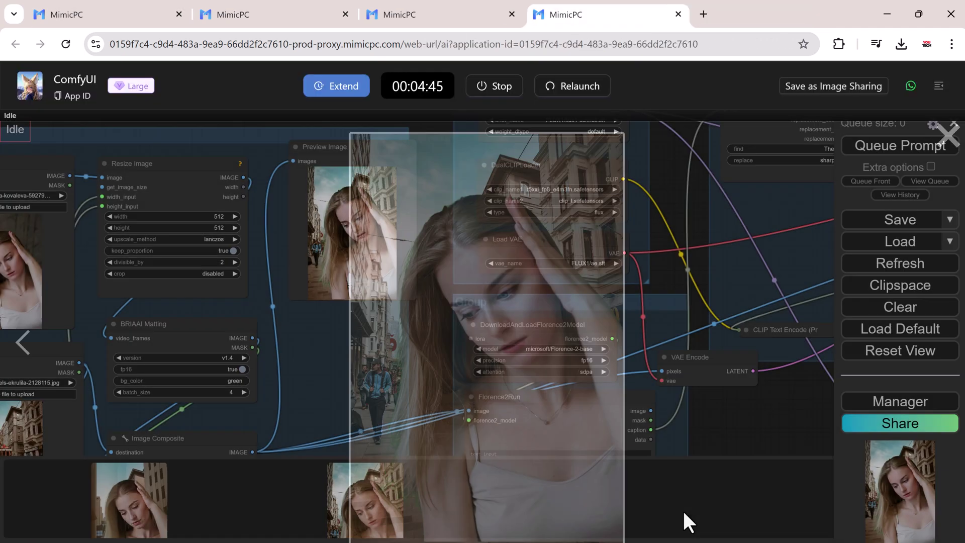
drag(789, 418, 495, 433)
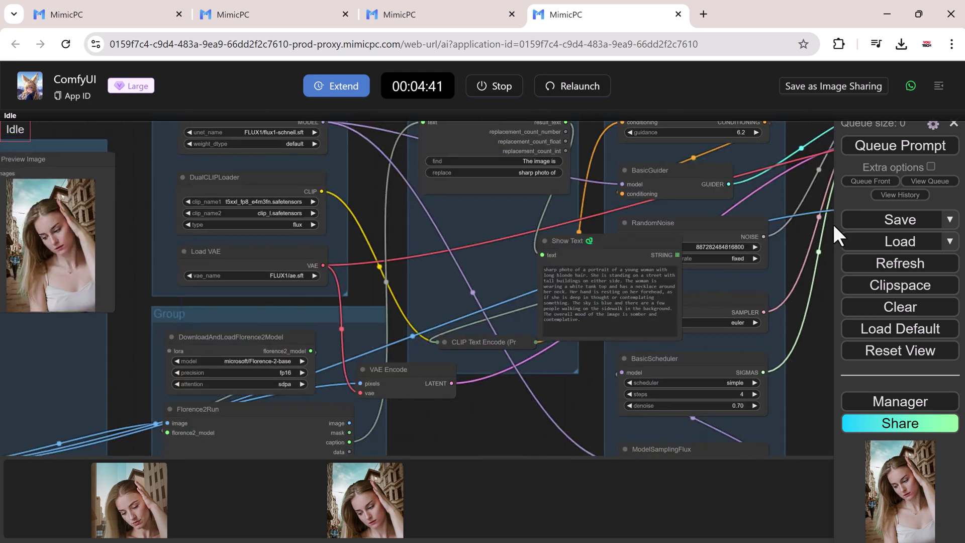